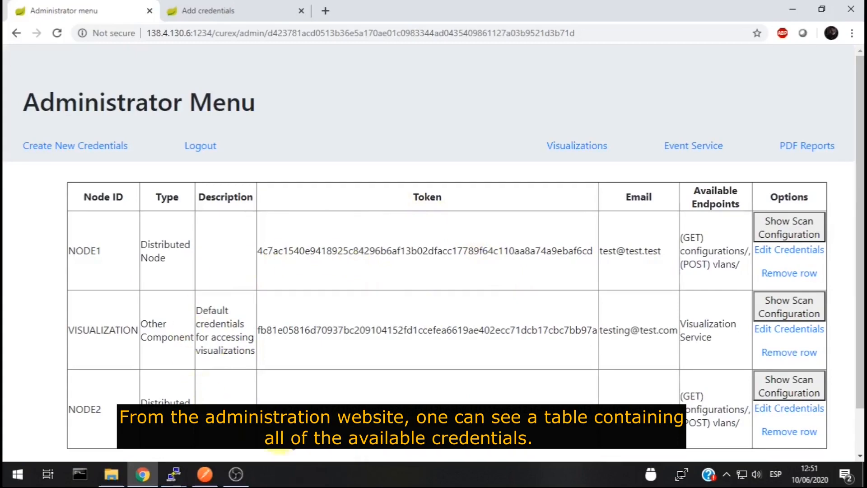
{"action": "scroll", "coordinate": [199, 377], "scroll_direction": "down", "scroll_amount": 1}
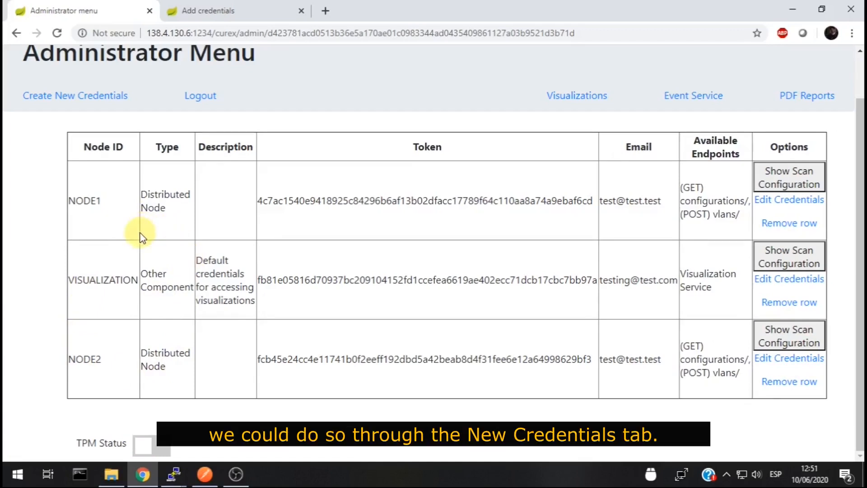
{"action": "left_click", "coordinate": [71, 101]}
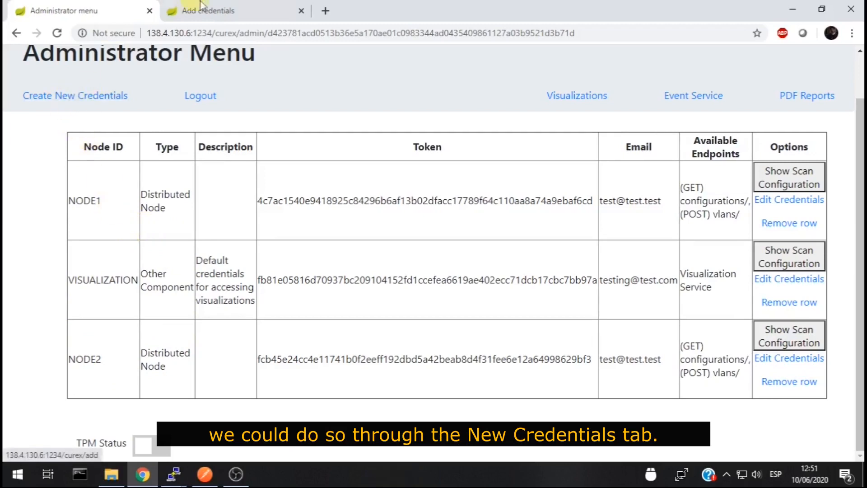
Create the TEST distributed-node credential with scan VLAN test1 at delay 550
{"action": "scroll", "coordinate": [143, 269], "scroll_direction": "down", "scroll_amount": 5}
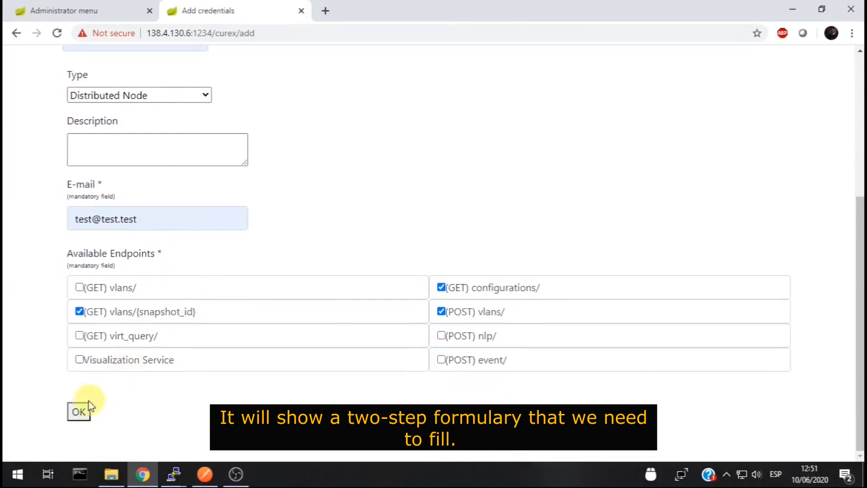
{"action": "left_click", "coordinate": [80, 411]}
{"action": "scroll", "coordinate": [86, 400], "scroll_direction": "down", "scroll_amount": 3}
{"action": "scroll", "coordinate": [96, 441], "scroll_direction": "down", "scroll_amount": 1}
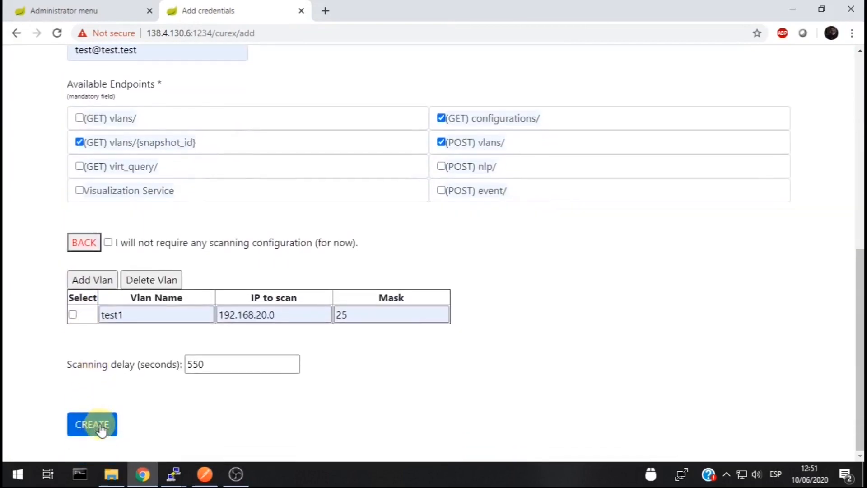
{"action": "left_click", "coordinate": [95, 424]}
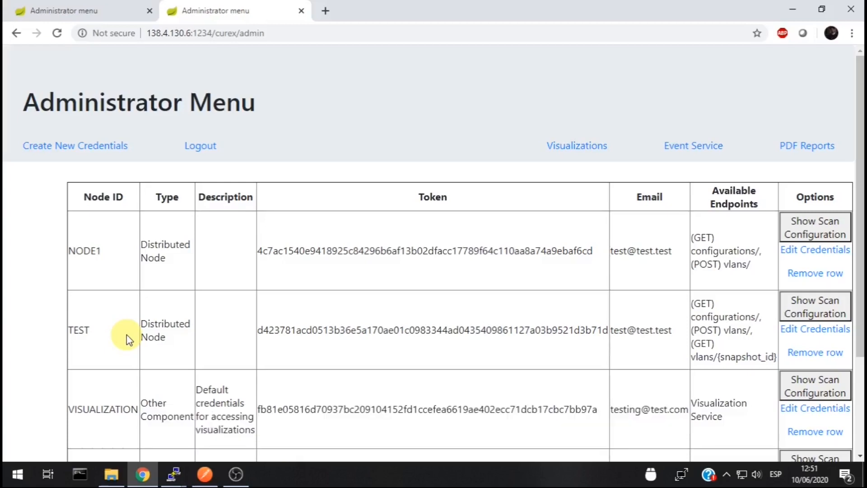
{"action": "scroll", "coordinate": [253, 364], "scroll_direction": "down", "scroll_amount": 3}
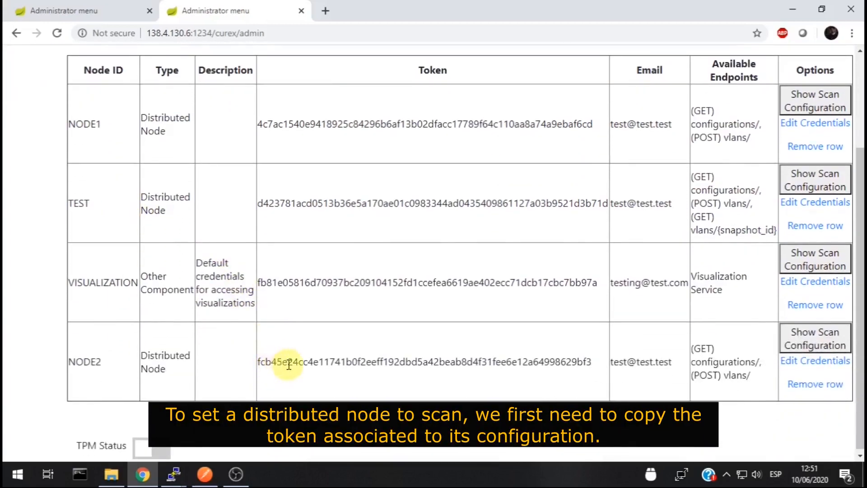
Copy NODE2's token from the credentials table
{"action": "double_click", "coordinate": [289, 364]}
{"action": "right_click", "coordinate": [289, 365]}
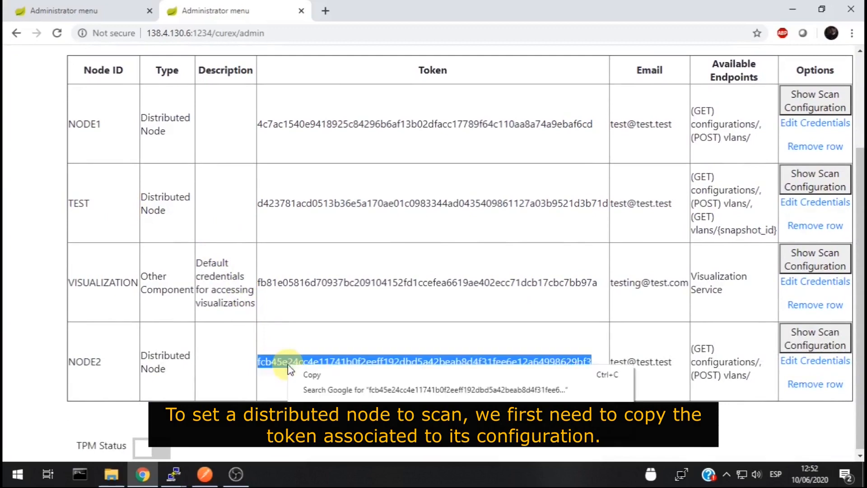
{"action": "left_click", "coordinate": [311, 375]}
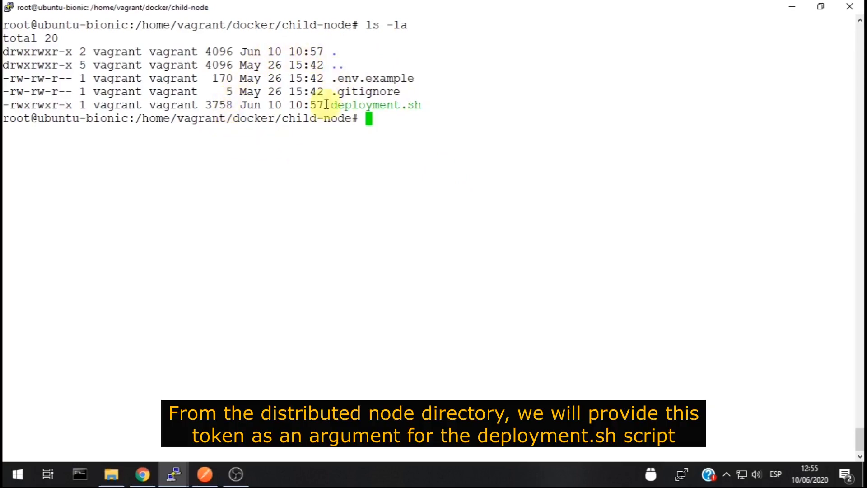
Run deployment.sh in screen with -a 138.4.130.6 -p 1234 -P 8081 -m /tmp/h2db and NODE2's token
{"action": "right_click", "coordinate": [319, 192]}
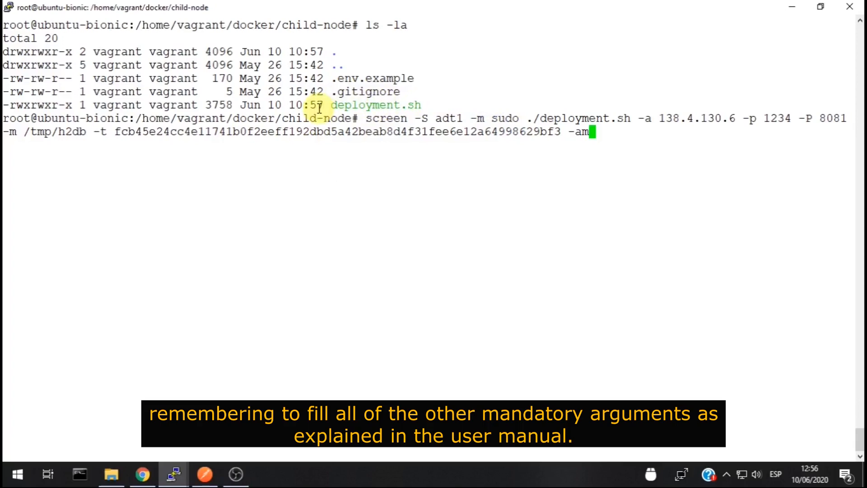
{"action": "key", "text": "Return"}
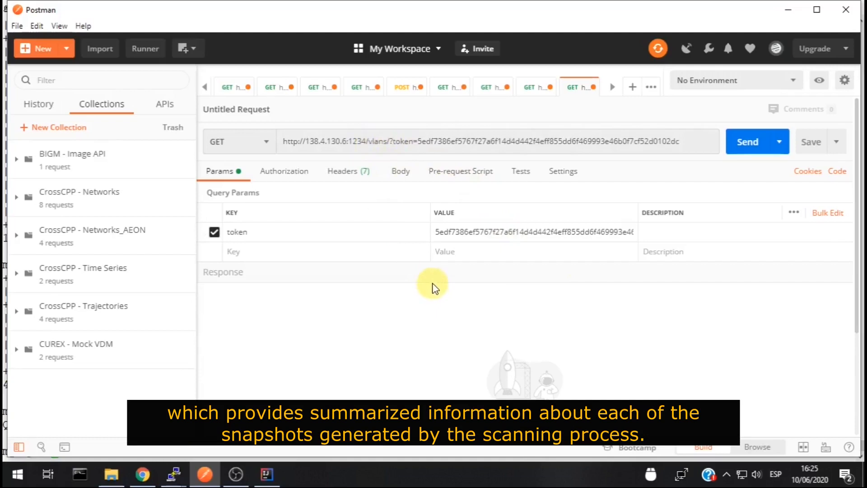
Fetch the summary of all VLAN snapshots and scroll through the JSON response
{"action": "left_click", "coordinate": [733, 146]}
{"action": "scroll", "coordinate": [512, 209], "scroll_direction": "down", "scroll_amount": 1}
{"action": "scroll", "coordinate": [512, 209], "scroll_direction": "down", "scroll_amount": 3}
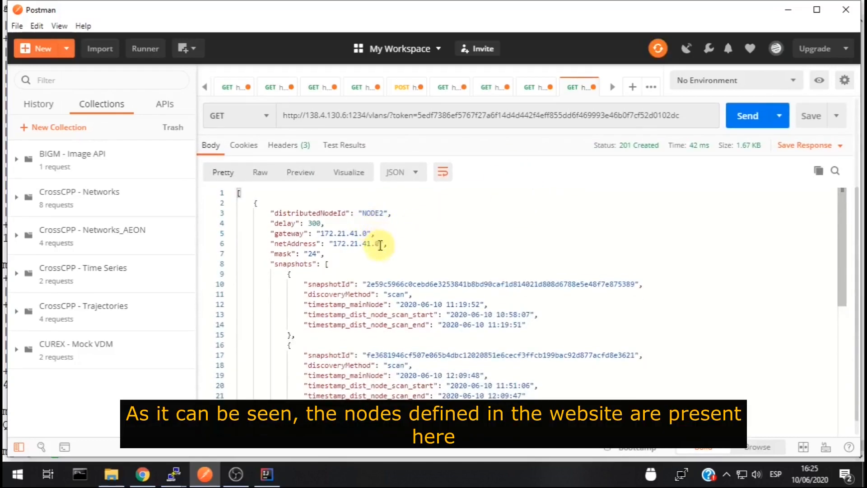
{"action": "scroll", "coordinate": [381, 248], "scroll_direction": "down", "scroll_amount": 1}
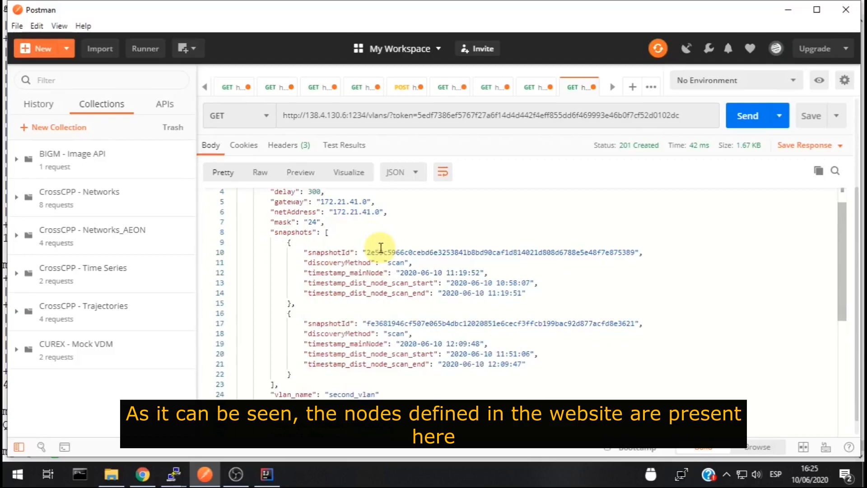
{"action": "scroll", "coordinate": [381, 247], "scroll_direction": "down", "scroll_amount": 1}
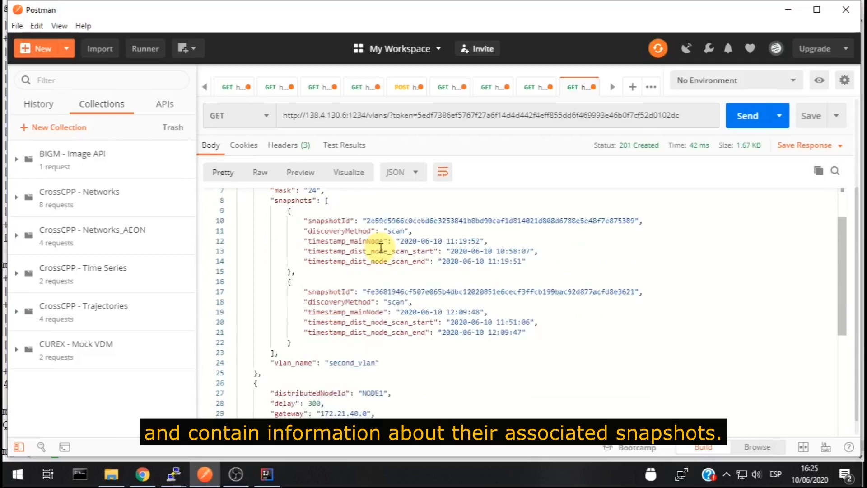
{"action": "scroll", "coordinate": [381, 248], "scroll_direction": "down", "scroll_amount": 1}
{"action": "scroll", "coordinate": [381, 248], "scroll_direction": "down", "scroll_amount": 2}
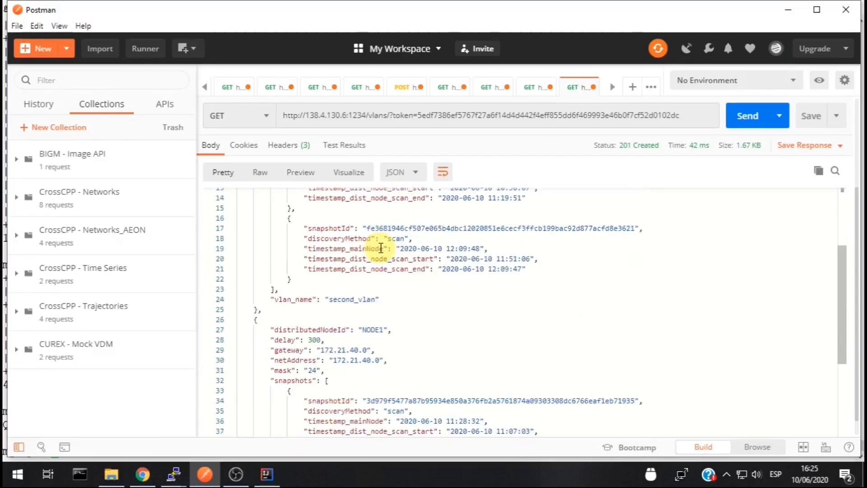
{"action": "scroll", "coordinate": [381, 248], "scroll_direction": "down", "scroll_amount": 1}
Copy the snapshotId of NODE1's second snapshot
{"action": "left_click", "coordinate": [761, 336]}
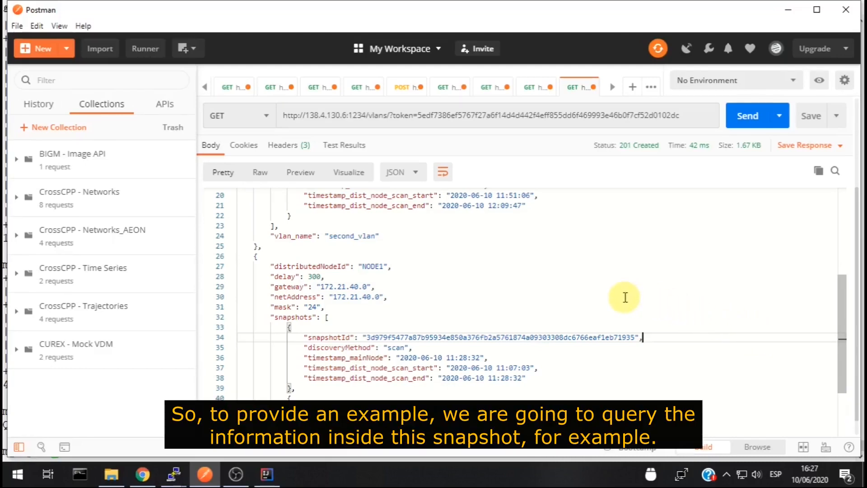
{"action": "scroll", "coordinate": [625, 297], "scroll_direction": "down", "scroll_amount": 3}
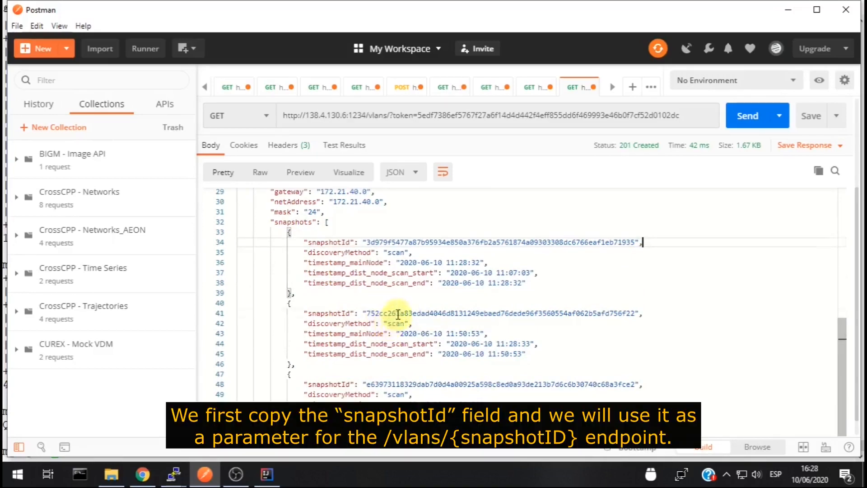
{"action": "double_click", "coordinate": [398, 314]}
{"action": "right_click", "coordinate": [398, 314]}
{"action": "left_click", "coordinate": [423, 221]}
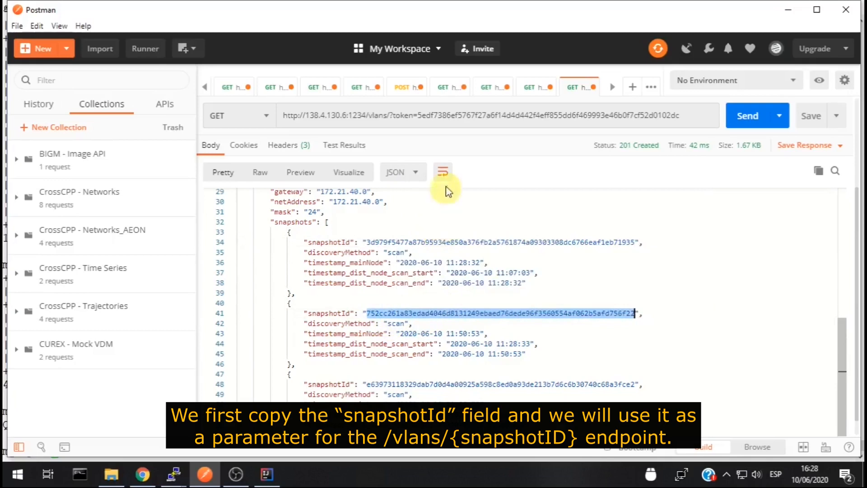
{"action": "left_click", "coordinate": [499, 91]}
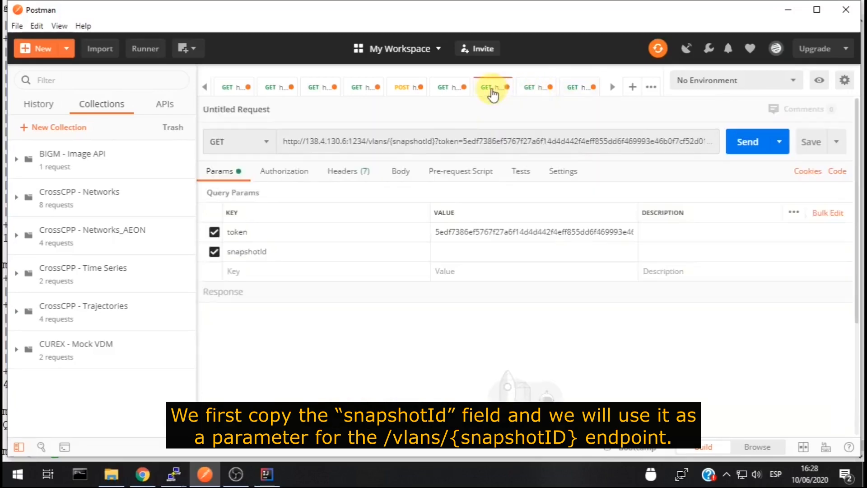
Paste the copied ID as snapshotId and fetch that snapshot's devices and ports
{"action": "right_click", "coordinate": [447, 248]}
{"action": "left_click", "coordinate": [472, 326]}
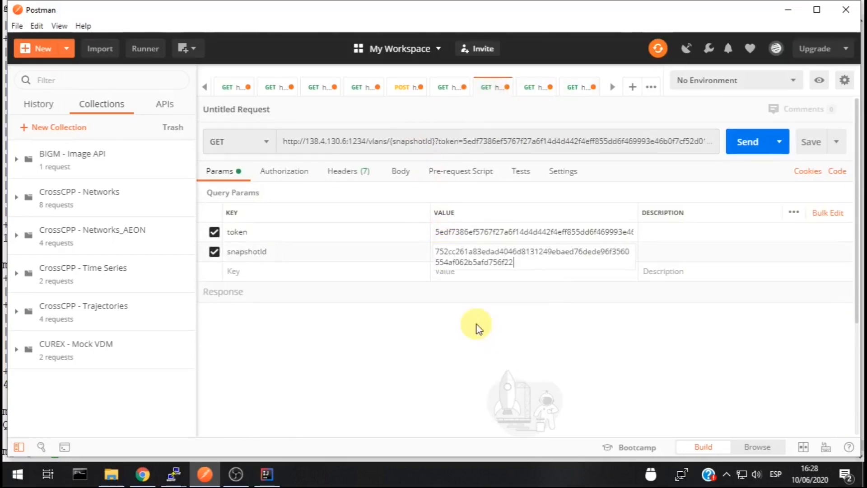
{"action": "left_click", "coordinate": [741, 145]}
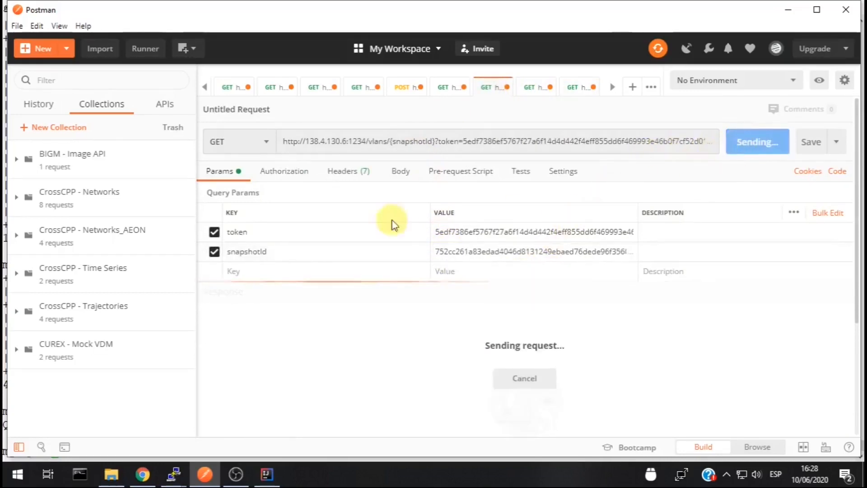
{"action": "scroll", "coordinate": [412, 138], "scroll_direction": "down", "scroll_amount": 1}
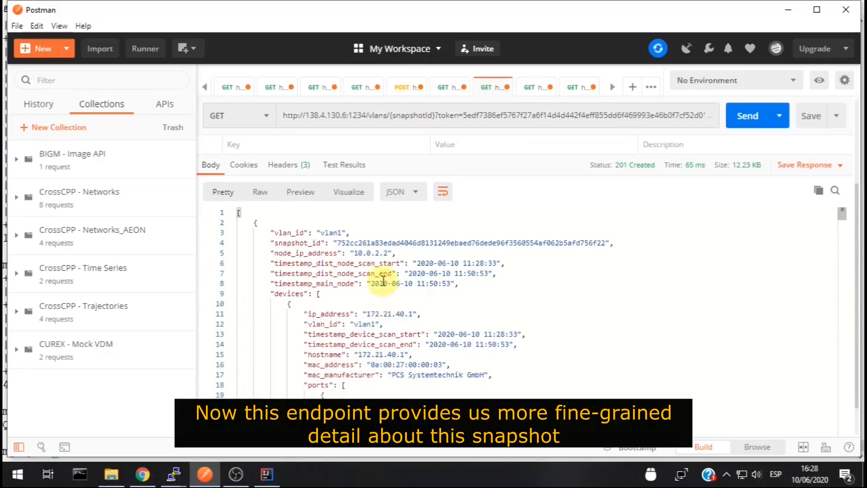
{"action": "scroll", "coordinate": [384, 279], "scroll_direction": "down", "scroll_amount": 1}
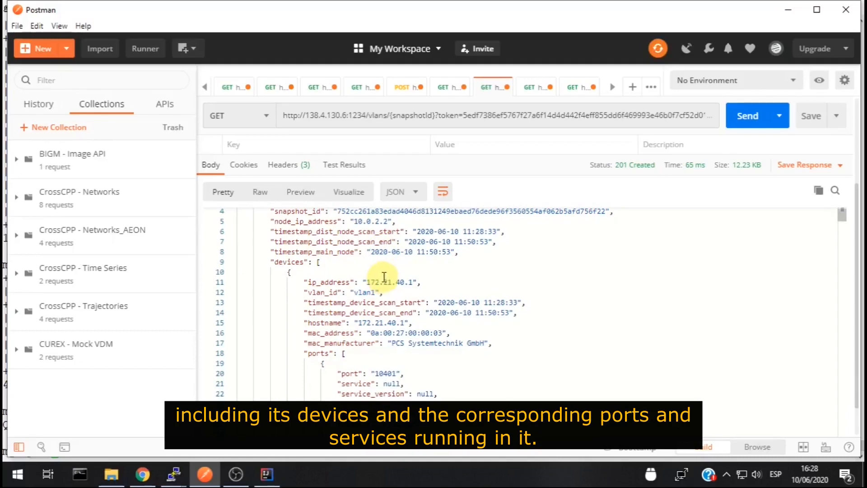
{"action": "scroll", "coordinate": [384, 276], "scroll_direction": "down", "scroll_amount": 1}
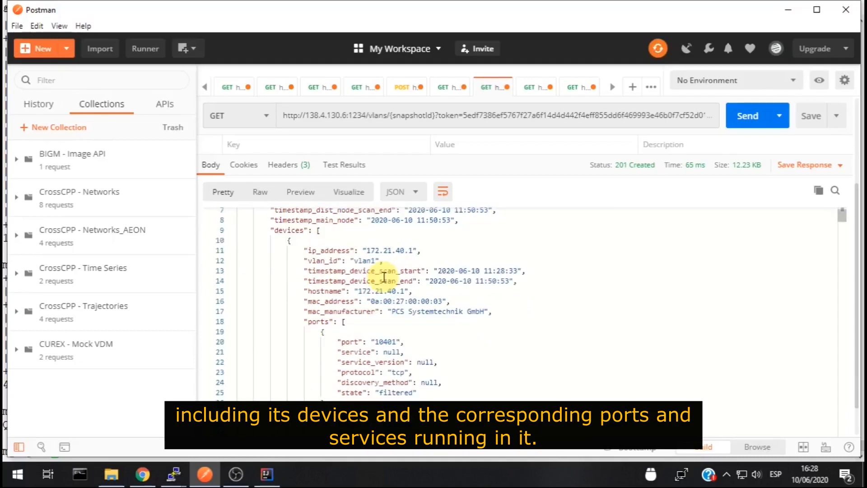
{"action": "scroll", "coordinate": [383, 276], "scroll_direction": "down", "scroll_amount": 1}
{"action": "scroll", "coordinate": [384, 276], "scroll_direction": "down", "scroll_amount": 1}
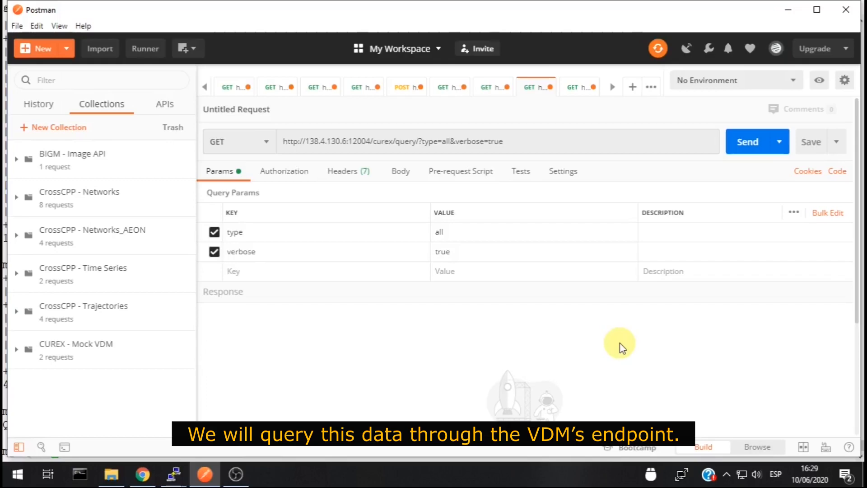
Send the verbose all-snapshots query and search the response for 'NO' to find no_change entries
{"action": "left_click", "coordinate": [747, 144]}
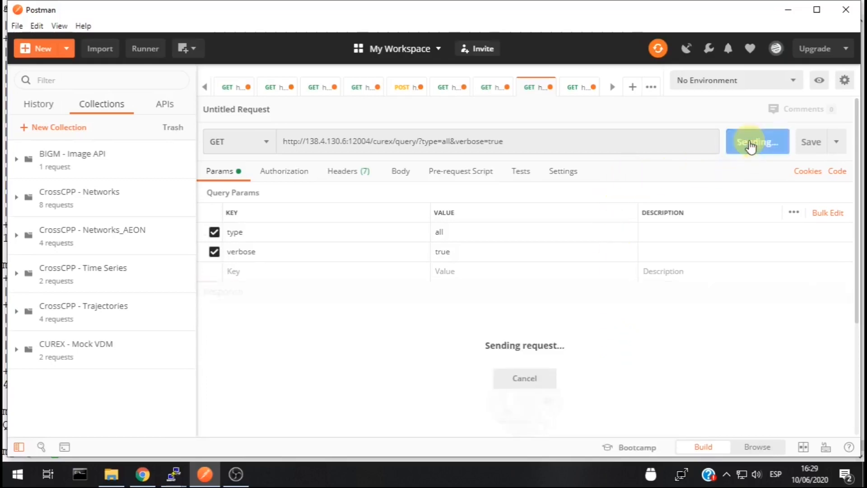
{"action": "scroll", "coordinate": [563, 190], "scroll_direction": "down", "scroll_amount": 3}
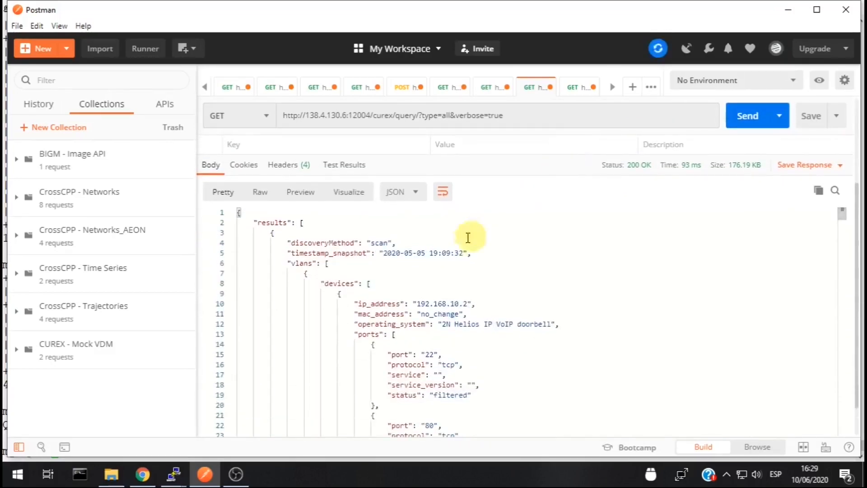
{"action": "scroll", "coordinate": [412, 322], "scroll_direction": "down", "scroll_amount": 1}
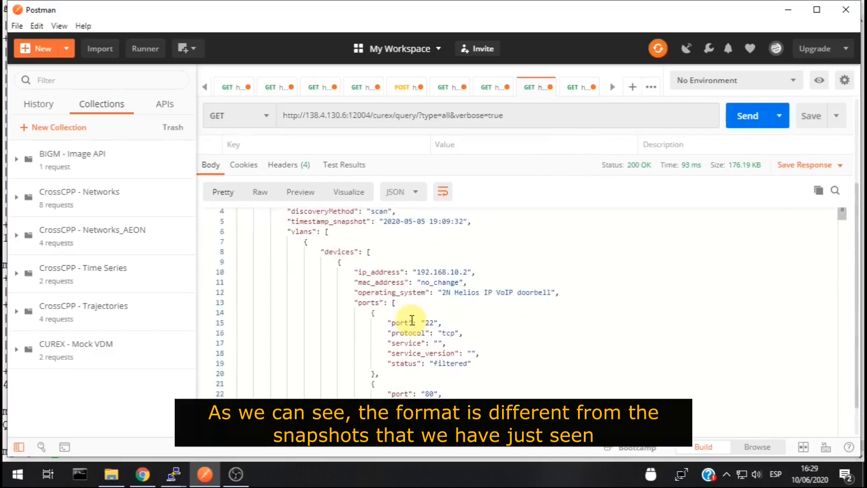
{"action": "scroll", "coordinate": [412, 321], "scroll_direction": "down", "scroll_amount": 1}
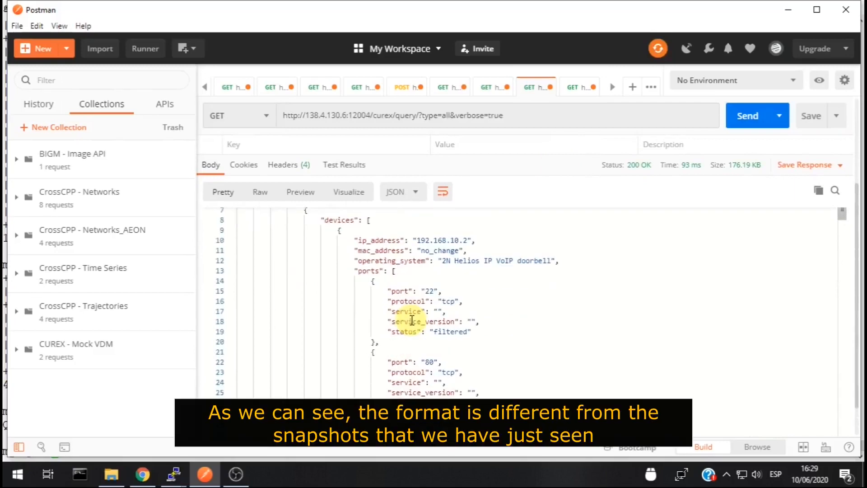
{"action": "scroll", "coordinate": [412, 321], "scroll_direction": "down", "scroll_amount": 1}
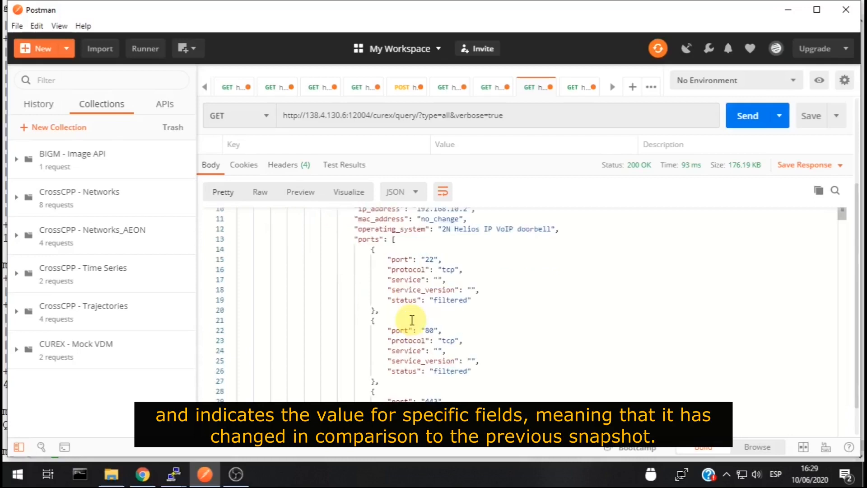
{"action": "scroll", "coordinate": [412, 320], "scroll_direction": "down", "scroll_amount": 1}
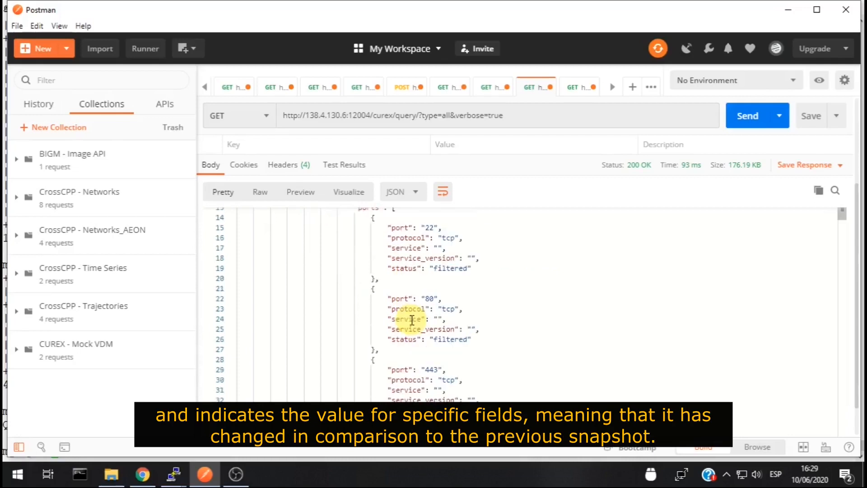
{"action": "scroll", "coordinate": [412, 320], "scroll_direction": "down", "scroll_amount": 1}
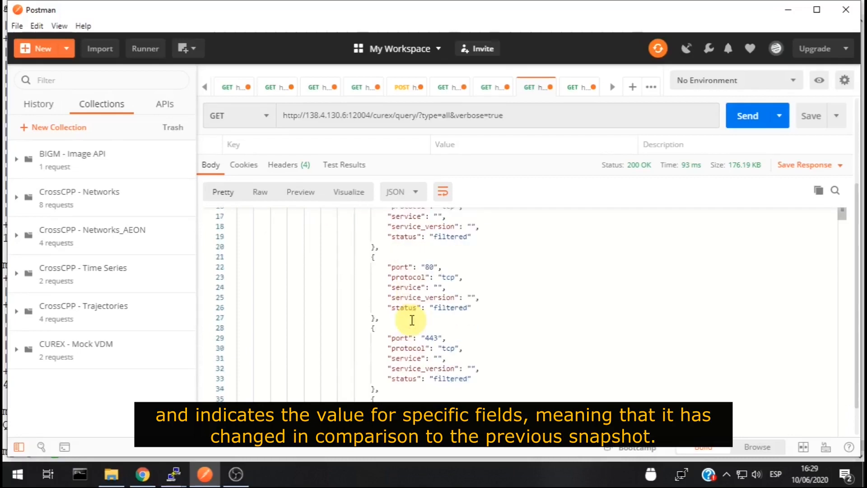
{"action": "scroll", "coordinate": [412, 321], "scroll_direction": "down", "scroll_amount": 2}
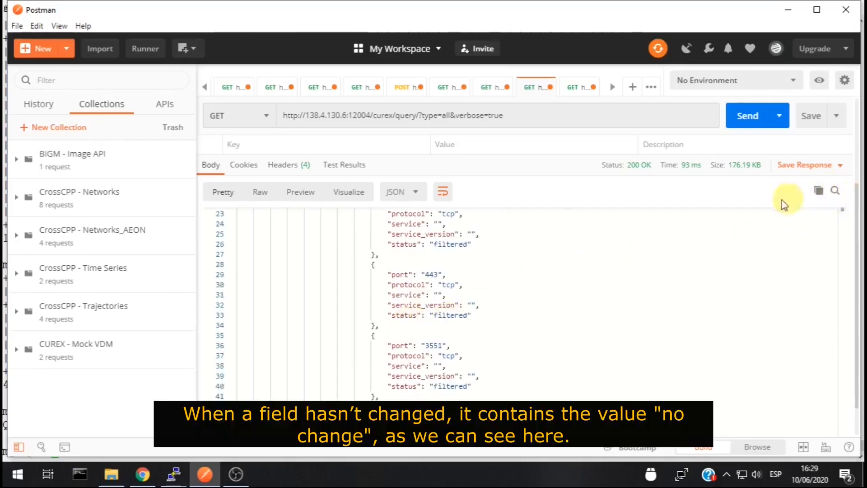
{"action": "key", "text": "ctrl+f"}
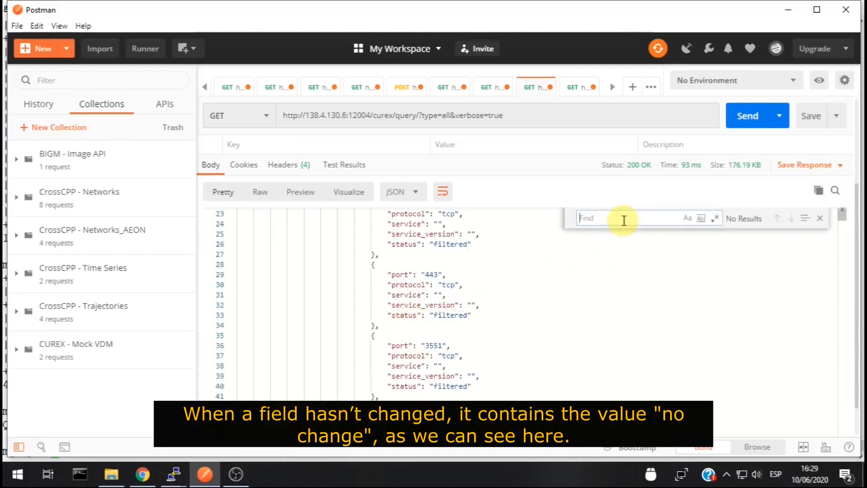
{"action": "type", "text": "NO"}
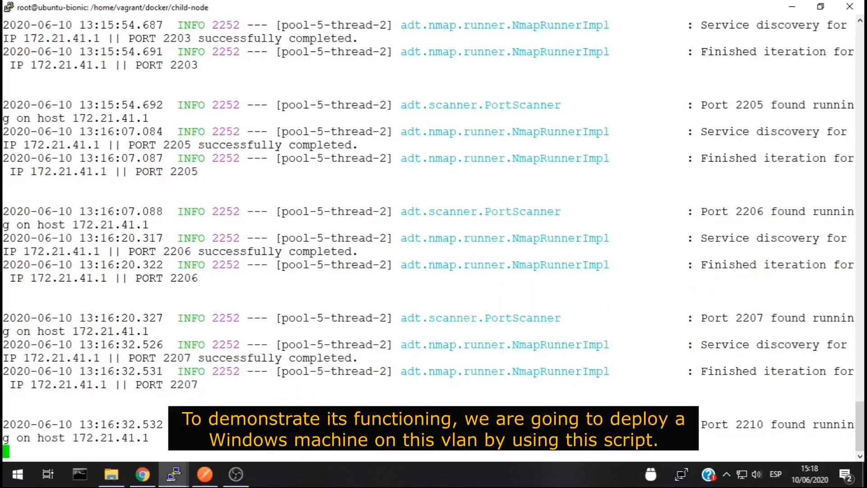
Start the windows_4 Windows machine with 'vagrant up windows_4' on the host terminal
{"action": "mouse_move", "coordinate": [175, 472]}
{"action": "left_click", "coordinate": [135, 424]}
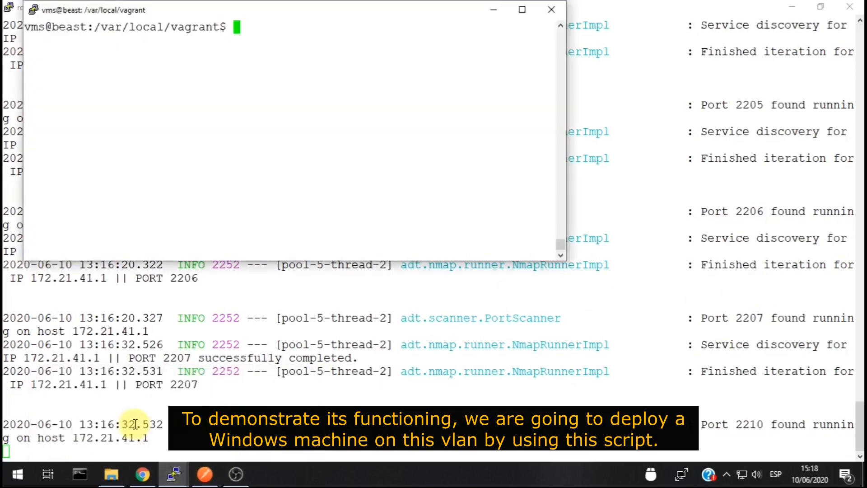
{"action": "right_click", "coordinate": [230, 259]}
{"action": "key", "text": "Return"}
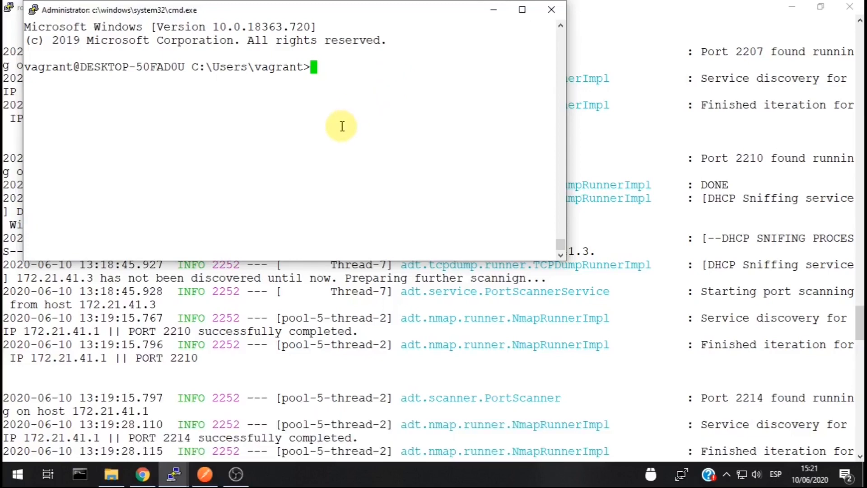
Confirm with ipconfig that the VM got address 172.21.41.3, then close cmd
{"action": "type", "text": "ipconfig"}
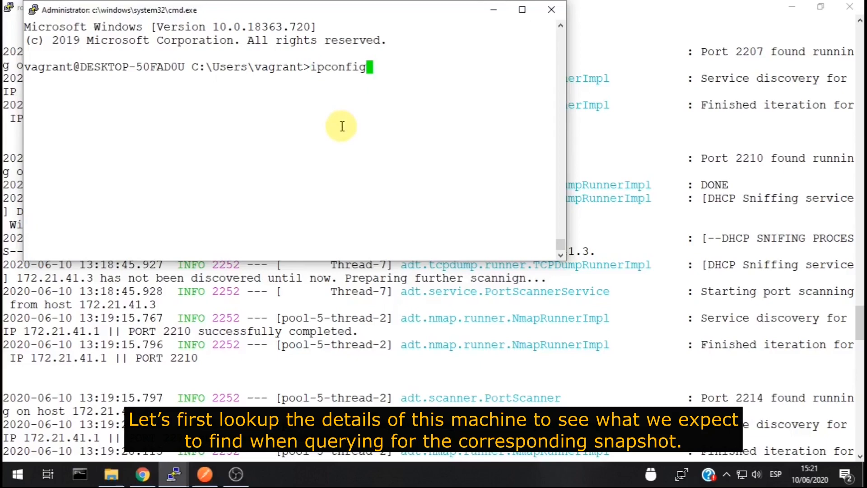
{"action": "key", "text": "Return"}
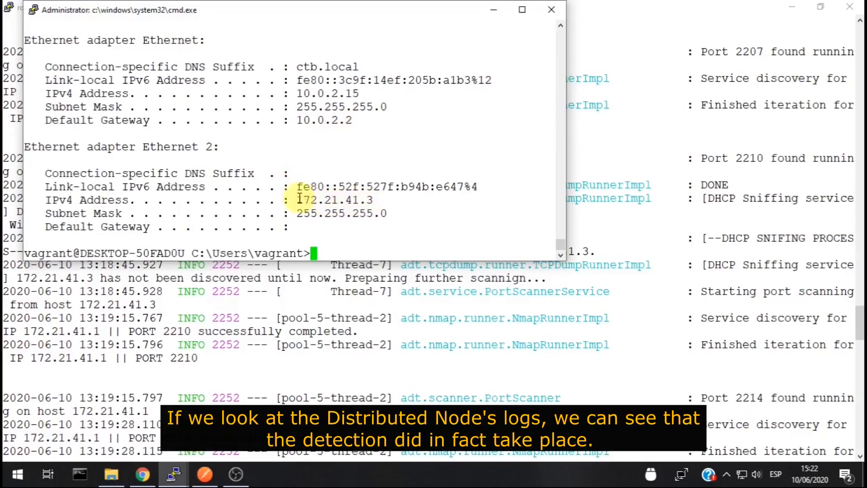
{"action": "left_click", "coordinate": [429, 320]}
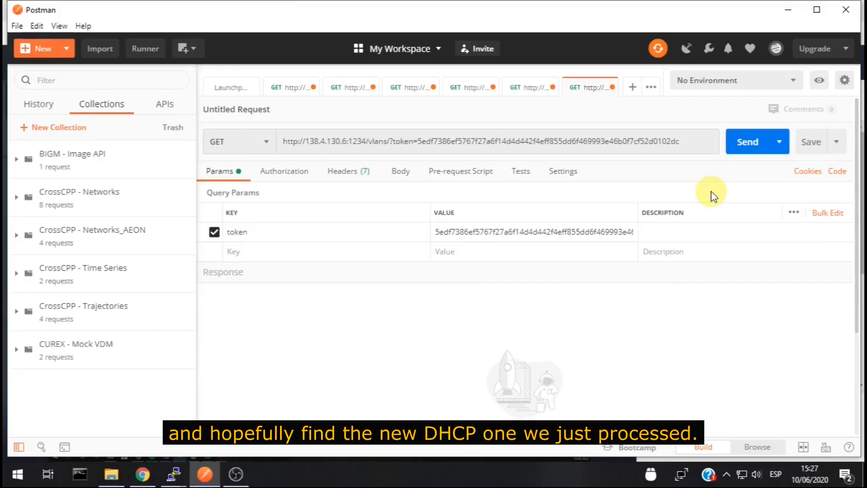
Refresh the /vlans/ snapshot list and copy the new NODE2 dhcp snapshot's ID
{"action": "left_click", "coordinate": [743, 138]}
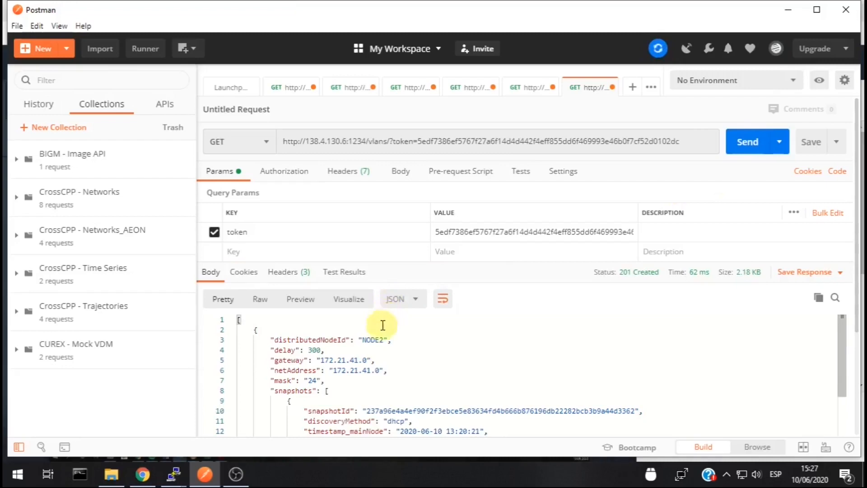
{"action": "scroll", "coordinate": [383, 322], "scroll_direction": "down", "scroll_amount": 3}
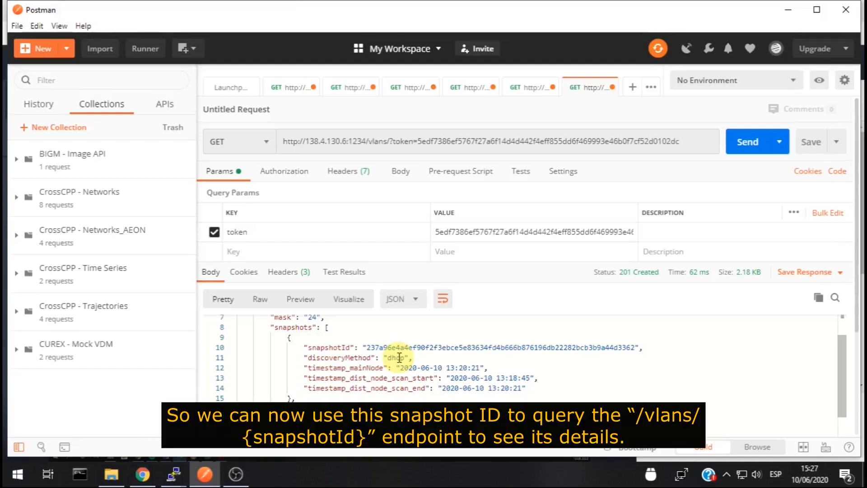
{"action": "double_click", "coordinate": [403, 346]}
{"action": "right_click", "coordinate": [404, 345]}
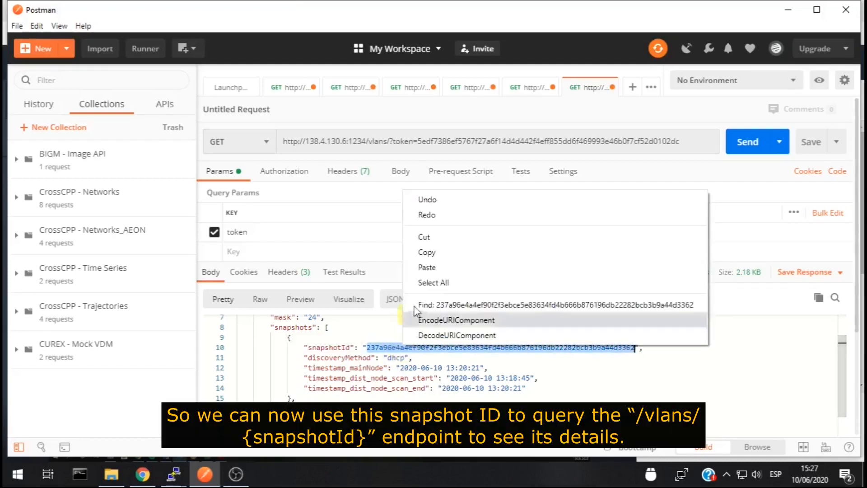
{"action": "left_click", "coordinate": [424, 252]}
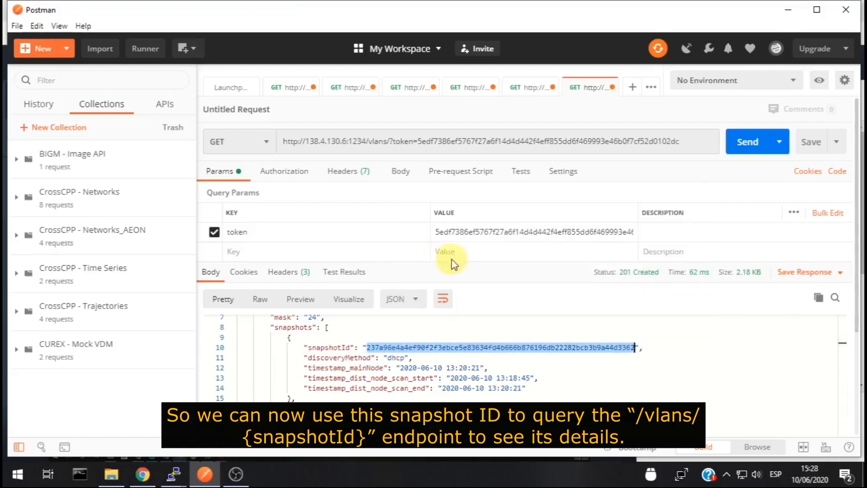
Look up the dhcp snapshot's details and select device IP 172.21.41.3 in the devices list
{"action": "left_click", "coordinate": [538, 87]}
{"action": "left_click", "coordinate": [475, 254]}
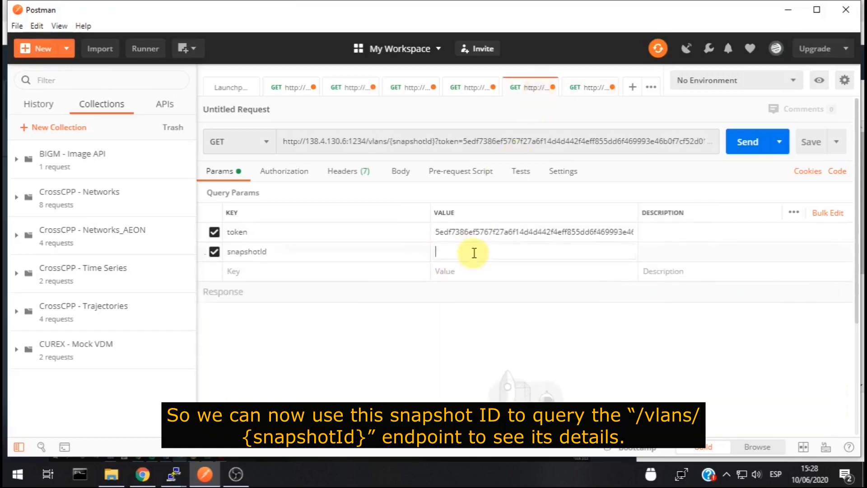
{"action": "key", "text": "ctrl+v"}
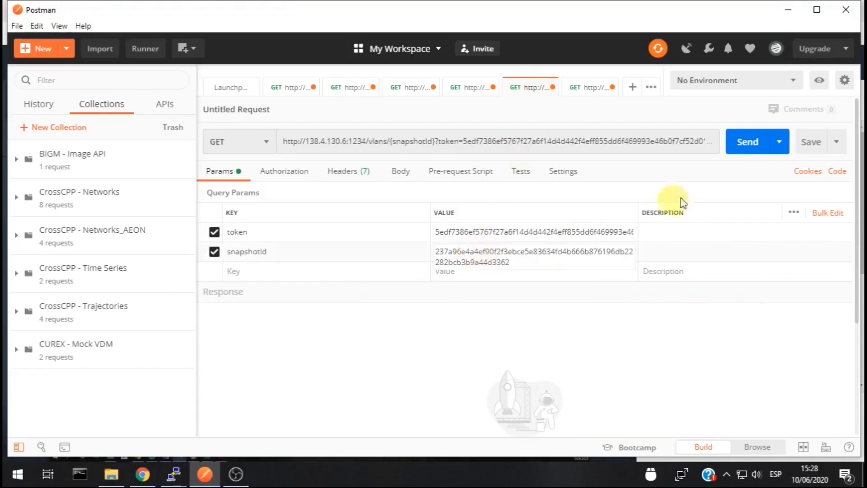
{"action": "left_click", "coordinate": [742, 149]}
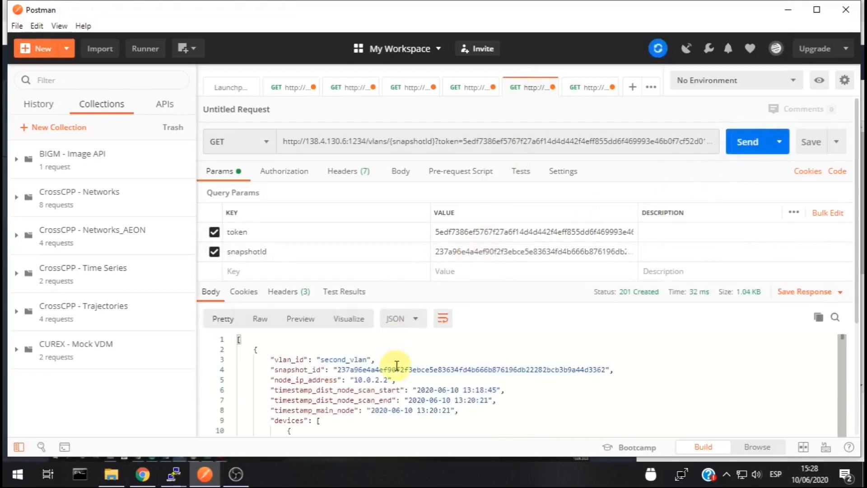
{"action": "scroll", "coordinate": [398, 367], "scroll_direction": "down", "scroll_amount": 1}
{"action": "scroll", "coordinate": [398, 367], "scroll_direction": "down", "scroll_amount": 1}
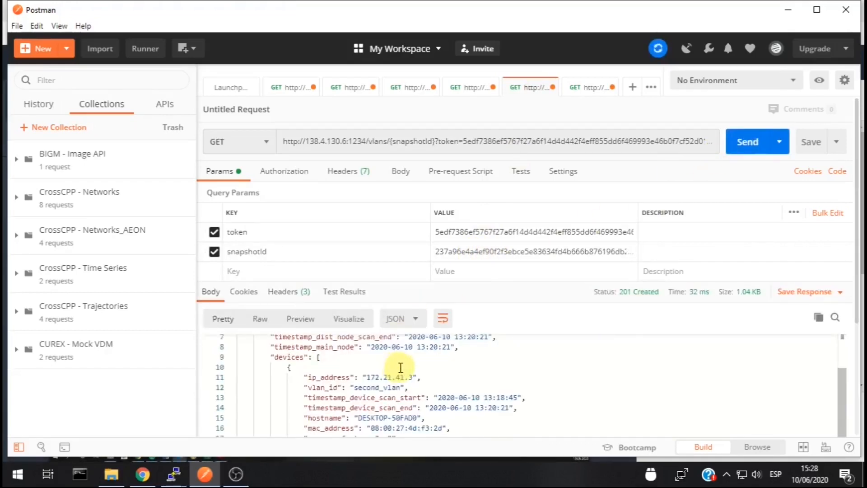
{"action": "scroll", "coordinate": [398, 366], "scroll_direction": "down", "scroll_amount": 1}
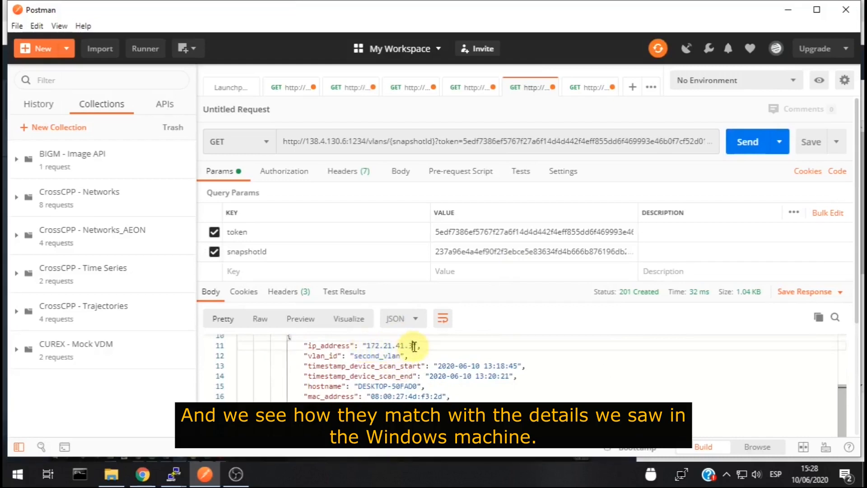
{"action": "left_click_drag", "start_coordinate": [415, 346], "coordinate": [363, 346]}
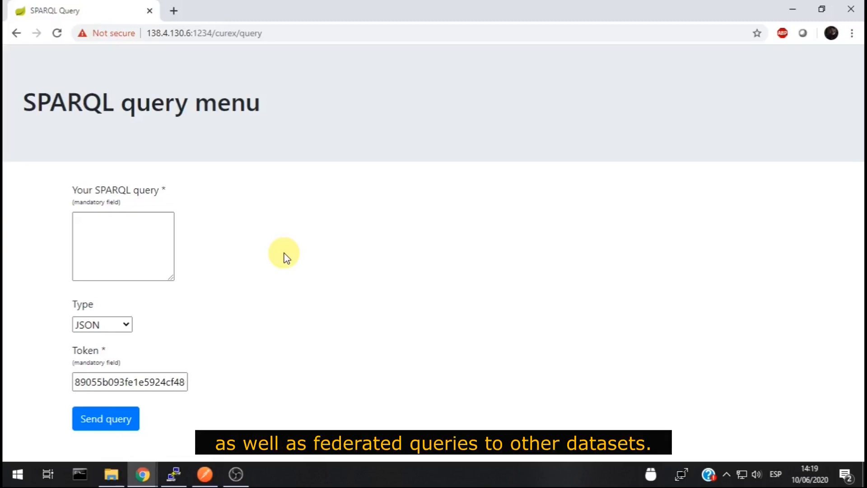
Send the COUNT(?s) triples query as Turtle and check Downloads for sparql_response.turtle
{"action": "left_click", "coordinate": [153, 246]}
{"action": "key", "text": "ctrl+v"}
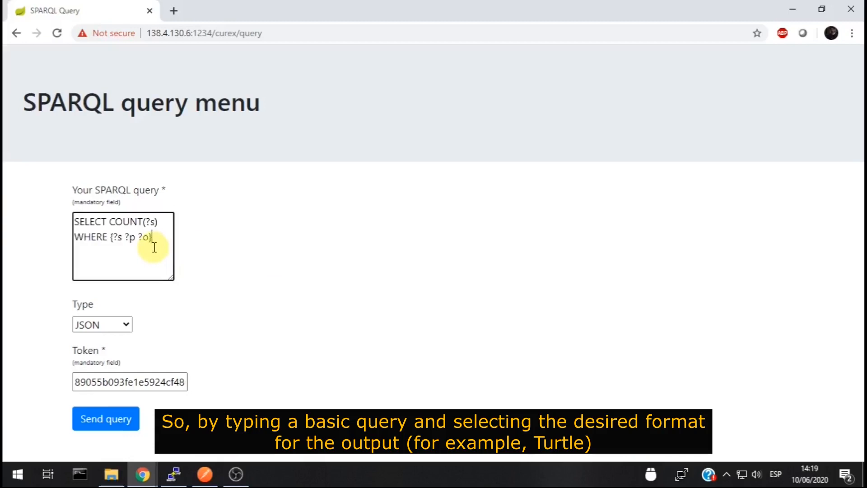
{"action": "left_click", "coordinate": [125, 326]}
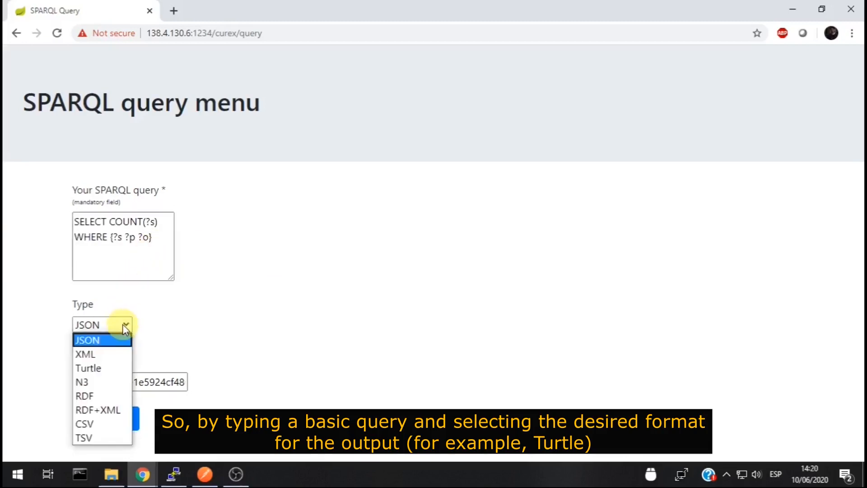
{"action": "left_click", "coordinate": [113, 370]}
{"action": "left_click", "coordinate": [114, 429]}
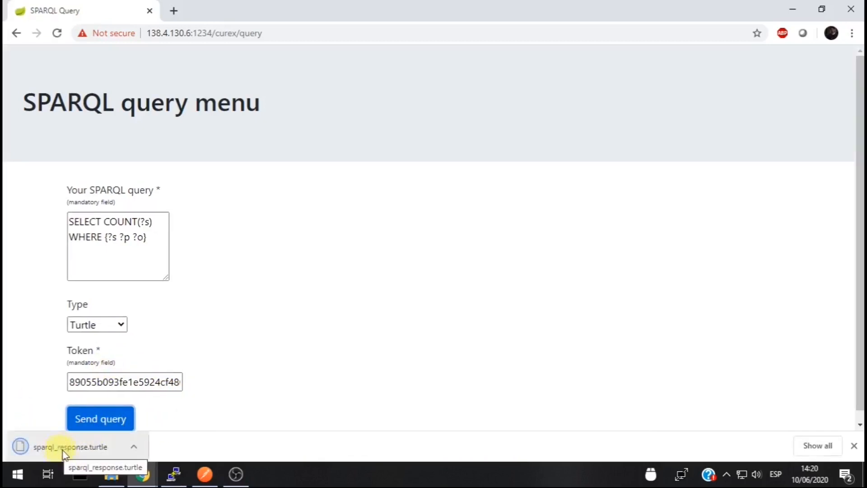
{"action": "left_click", "coordinate": [112, 474]}
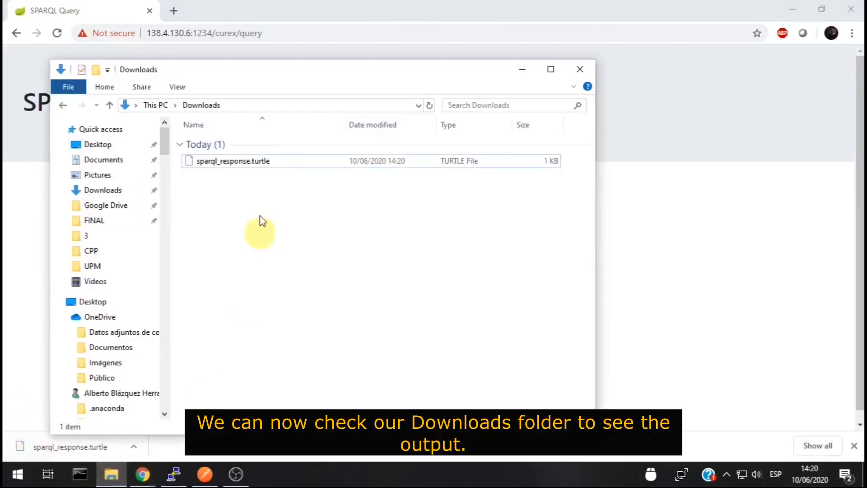
Open sparql_response.turtle from Downloads in Notepad++ to check the query output
{"action": "left_click", "coordinate": [247, 165]}
{"action": "right_click", "coordinate": [247, 164]}
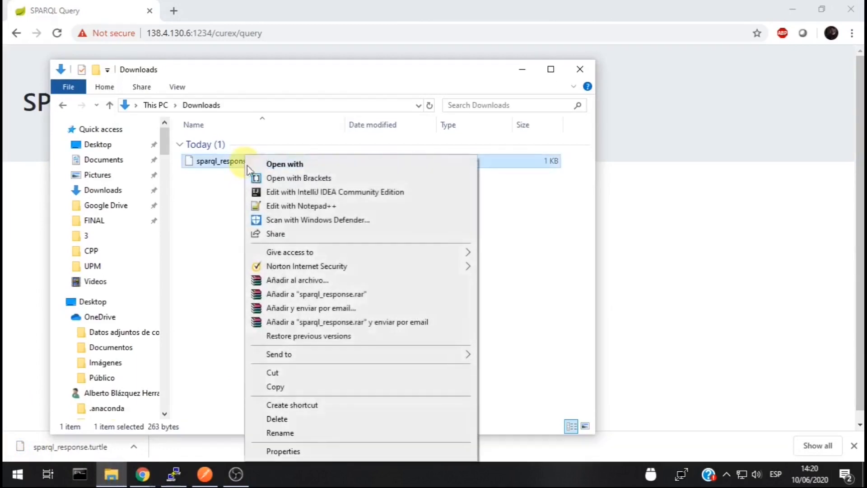
{"action": "left_click", "coordinate": [283, 206]}
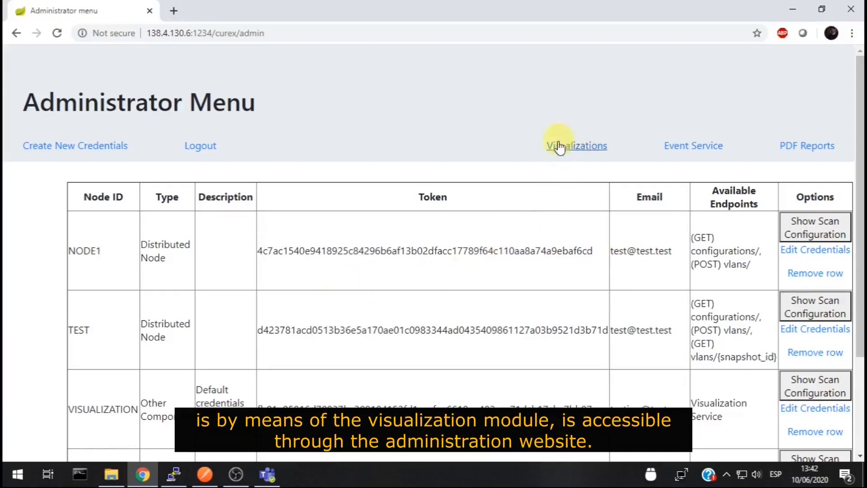
In Visualizations, zoom into NODE1 and show ports for devices 172.21.40.6 and 172.21.40.7
{"action": "left_click", "coordinate": [589, 145]}
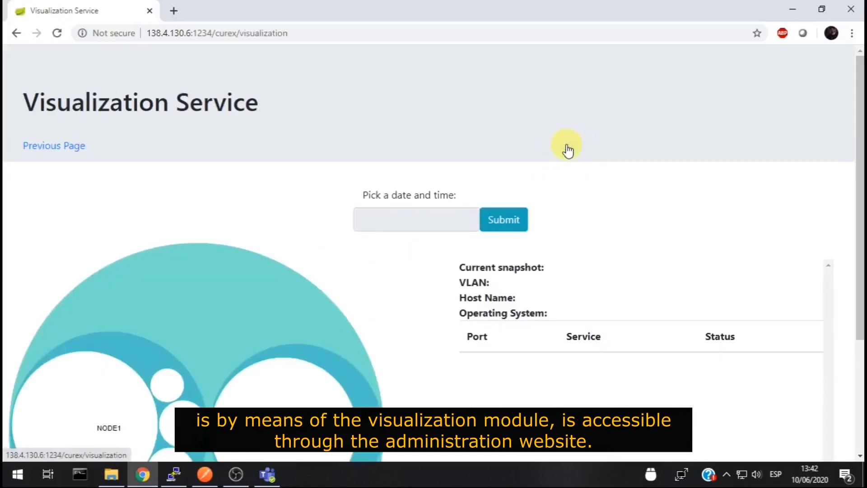
{"action": "scroll", "coordinate": [138, 196], "scroll_direction": "down", "scroll_amount": 3}
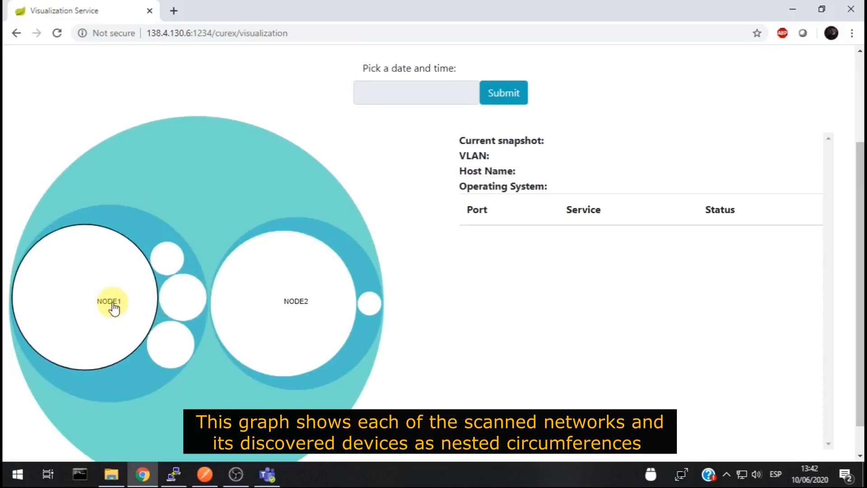
{"action": "left_click", "coordinate": [76, 299]}
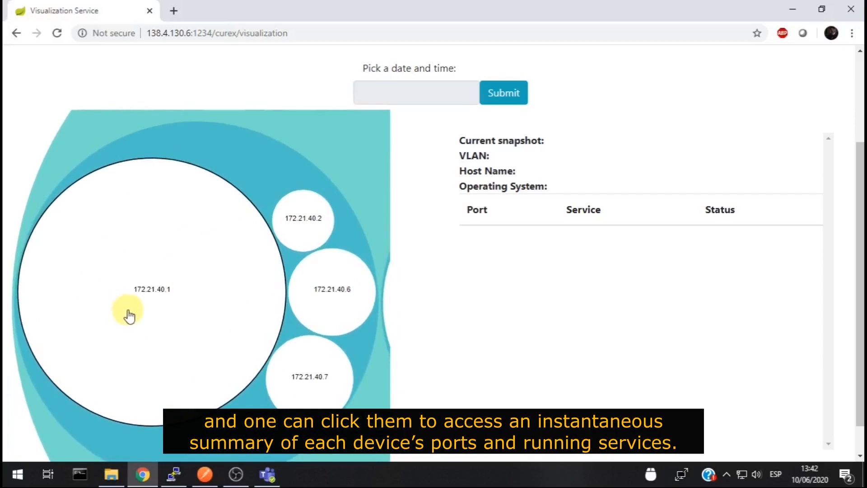
{"action": "left_click", "coordinate": [334, 301]}
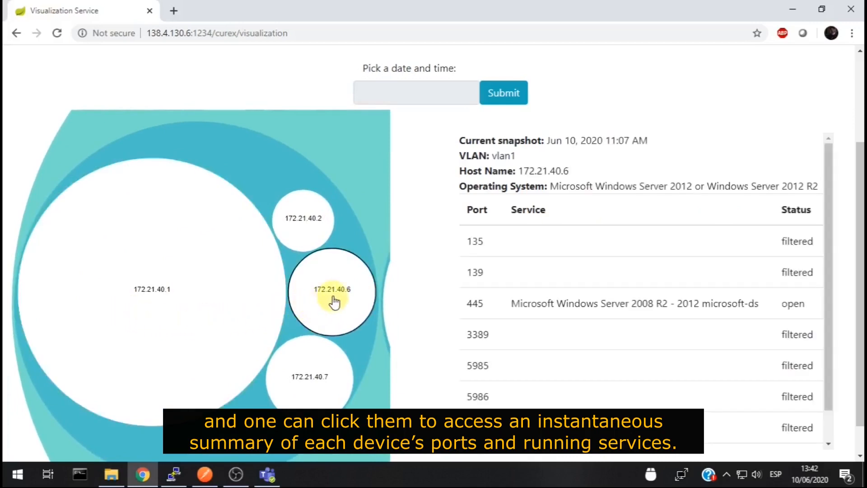
{"action": "left_click", "coordinate": [311, 381]}
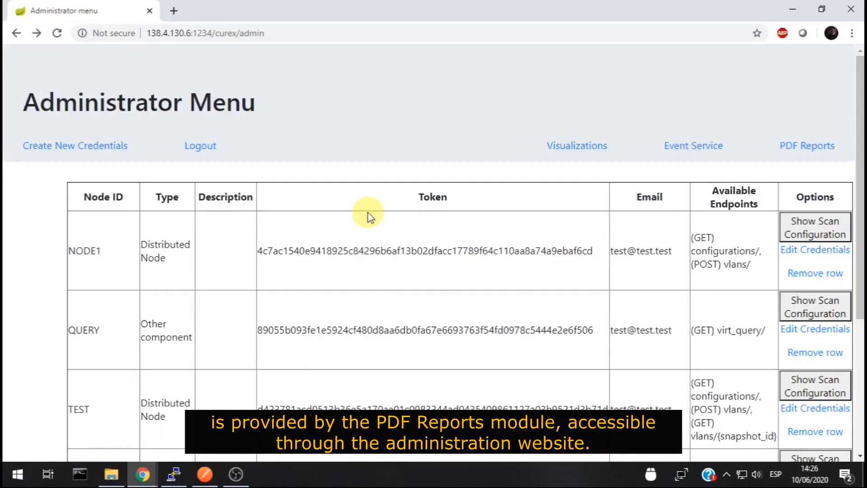
Download myReport.pdf for the NODE2 11:19:52 and NODE1 11:28:32 snapshots, then view Downloads
{"action": "left_click", "coordinate": [819, 145]}
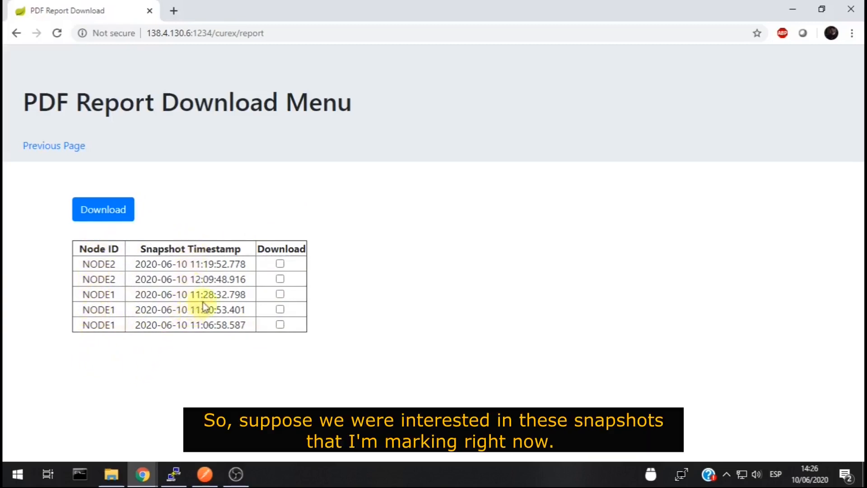
{"action": "left_click", "coordinate": [280, 264]}
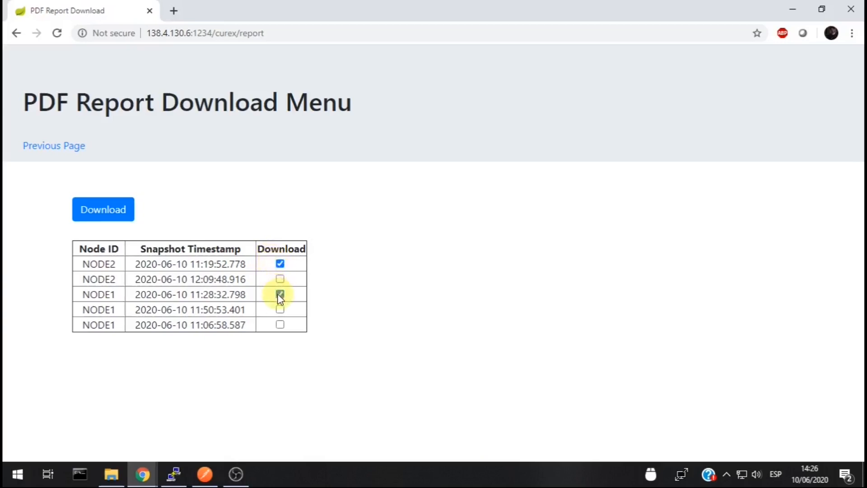
{"action": "left_click", "coordinate": [100, 209]}
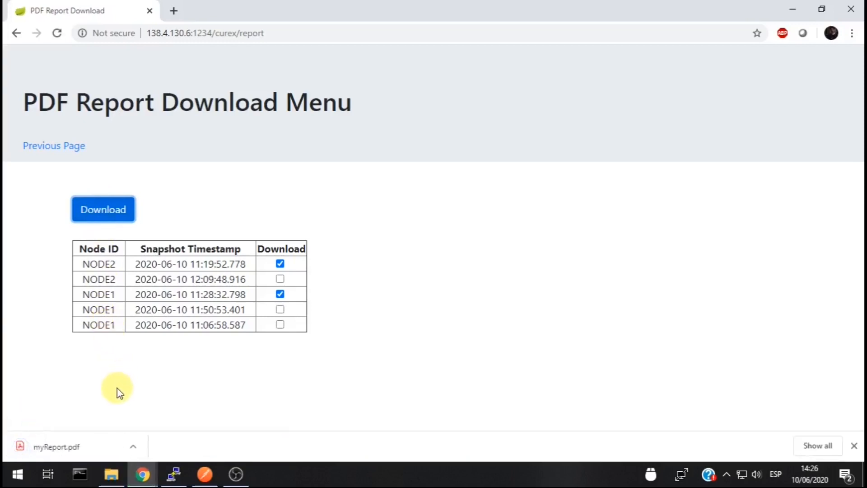
{"action": "left_click", "coordinate": [111, 475]}
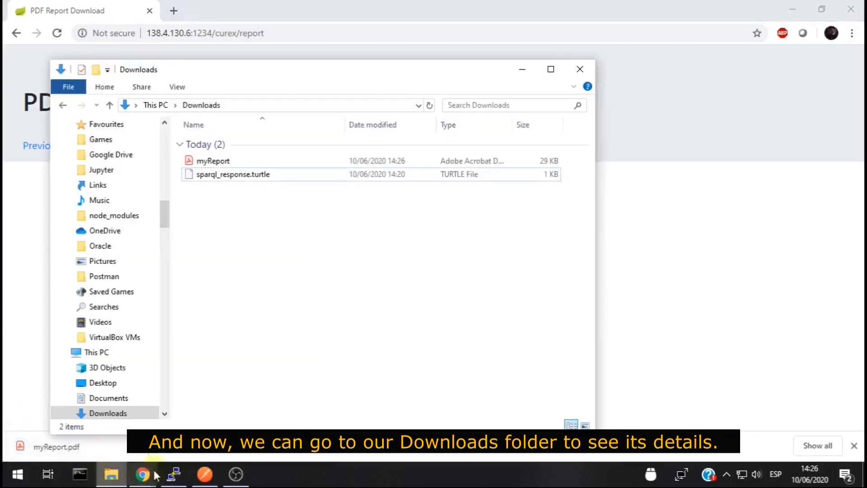
Open myReport.pdf in Acrobat Reader and scroll through its snapshot and per-device pages
{"action": "double_click", "coordinate": [212, 162]}
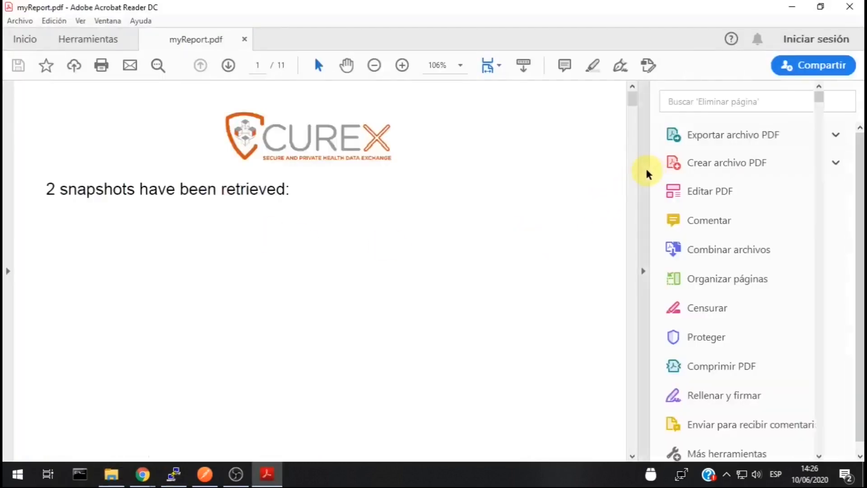
{"action": "scroll", "coordinate": [409, 323], "scroll_direction": "down", "scroll_amount": 5}
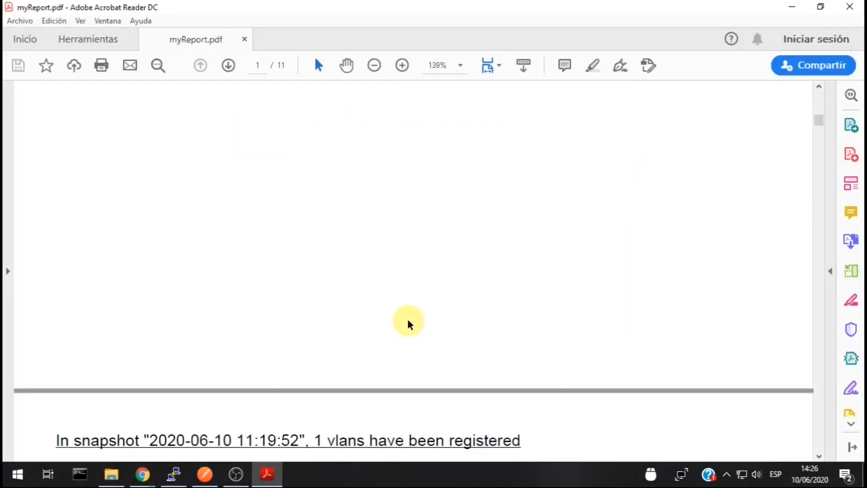
{"action": "scroll", "coordinate": [411, 323], "scroll_direction": "down", "scroll_amount": 1}
{"action": "scroll", "coordinate": [409, 323], "scroll_direction": "down", "scroll_amount": 10}
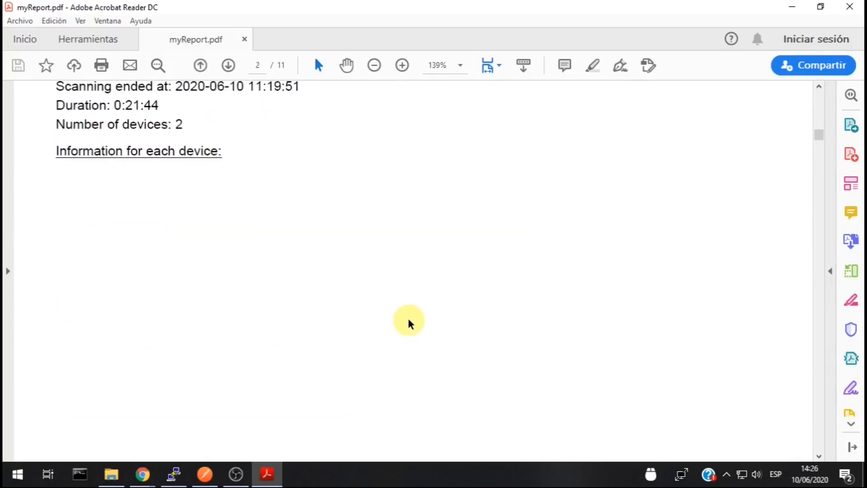
{"action": "scroll", "coordinate": [409, 324], "scroll_direction": "down", "scroll_amount": 1}
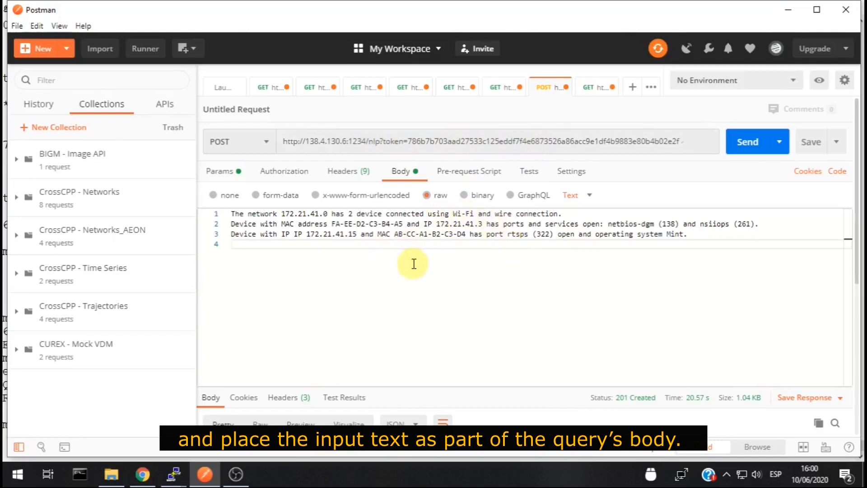
Send the network text to POST /nlp, getting 201 Created with the second_vlan snapshot JSON
{"action": "left_click", "coordinate": [749, 149]}
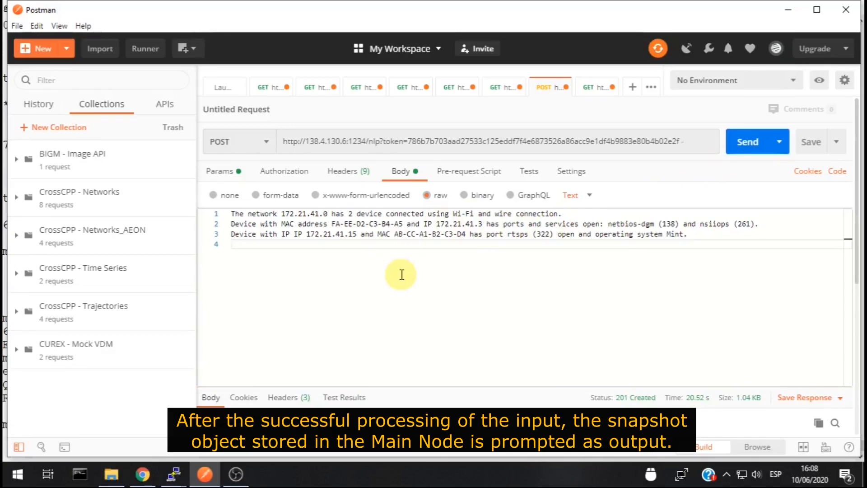
{"action": "scroll", "coordinate": [402, 274], "scroll_direction": "down", "scroll_amount": 5}
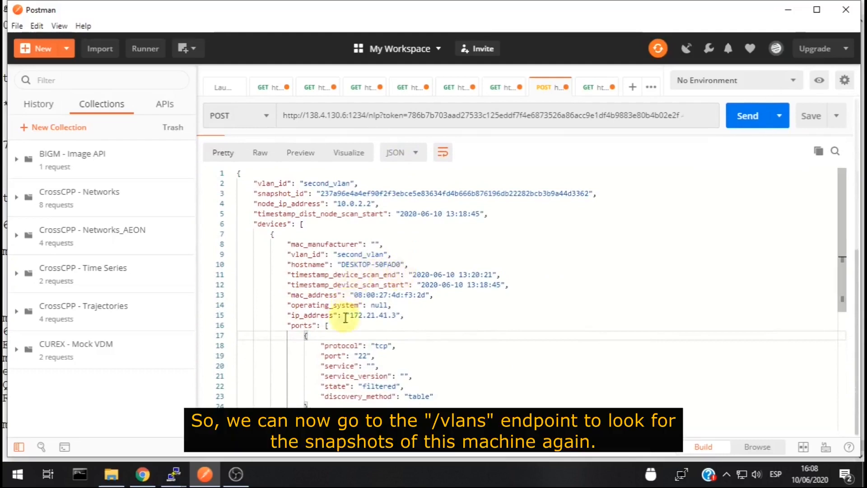
{"action": "left_click", "coordinate": [596, 87]}
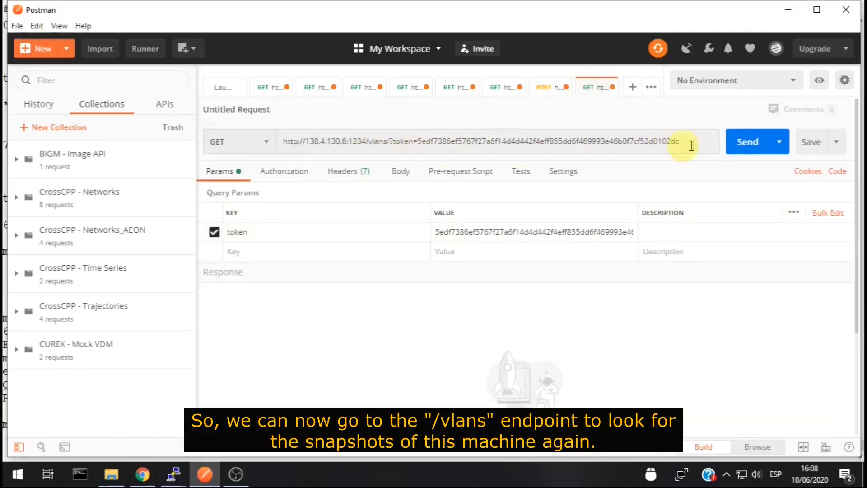
Send GET /vlans/ and search the response for 'nlp' to find the NODE1 snapshot
{"action": "left_click", "coordinate": [748, 141]}
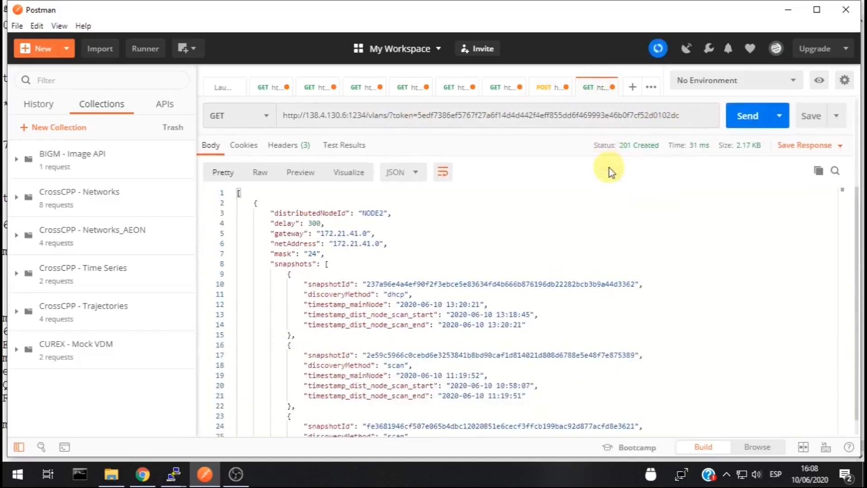
{"action": "left_click", "coordinate": [835, 170]}
{"action": "left_click", "coordinate": [637, 193]}
{"action": "type", "text": "nlp"}
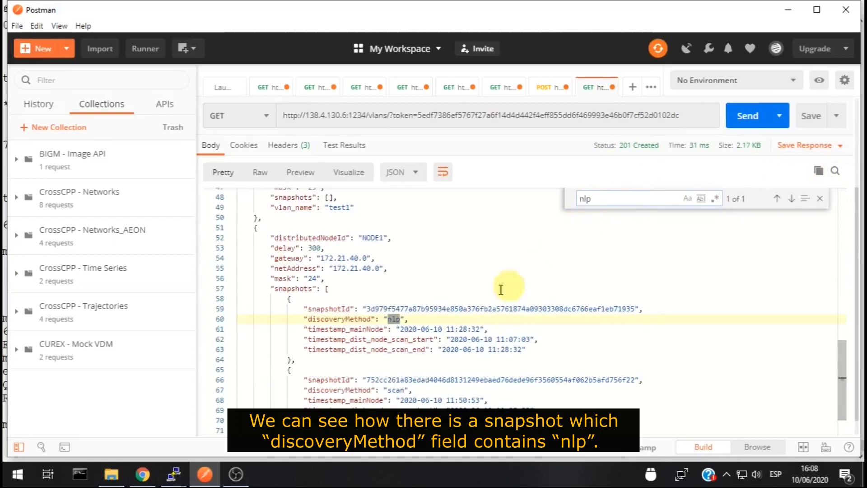